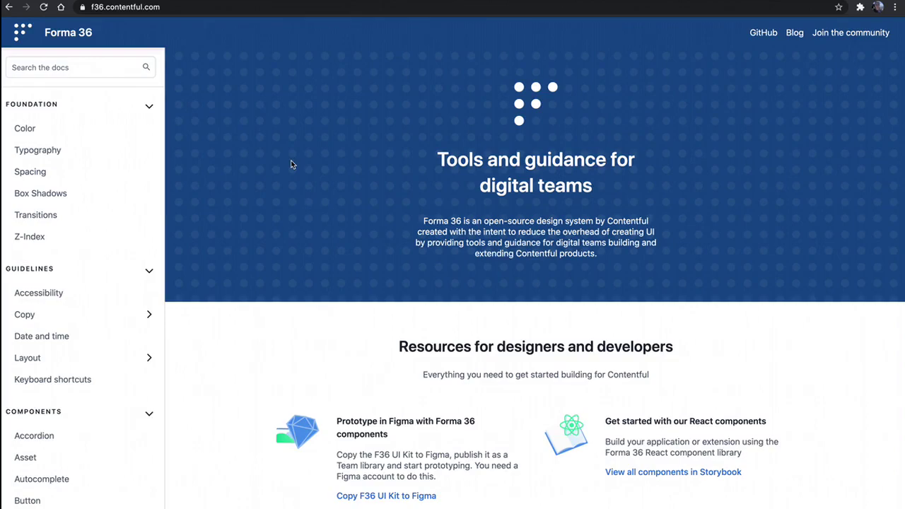
Step: Browse the Forma 36 foundation pages for Typography, Spacing and Box Shadows
left_click(59, 152)
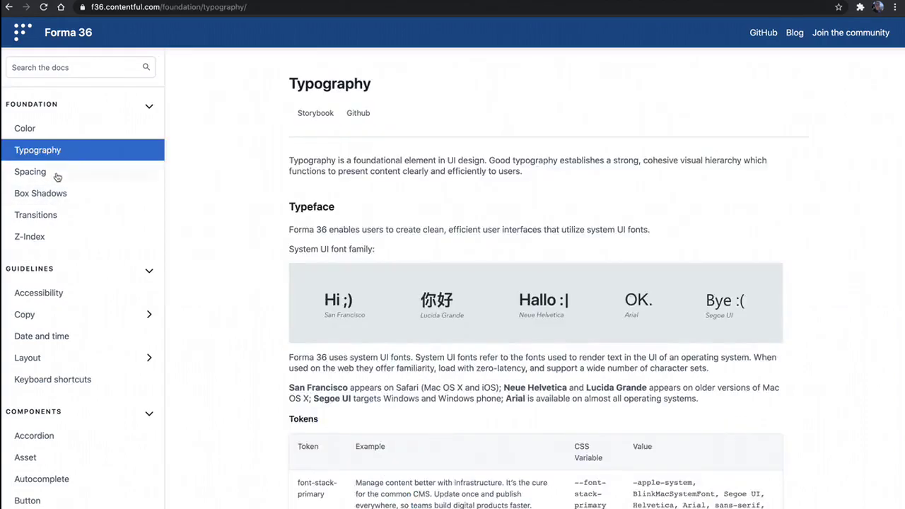
left_click(56, 174)
left_click(62, 196)
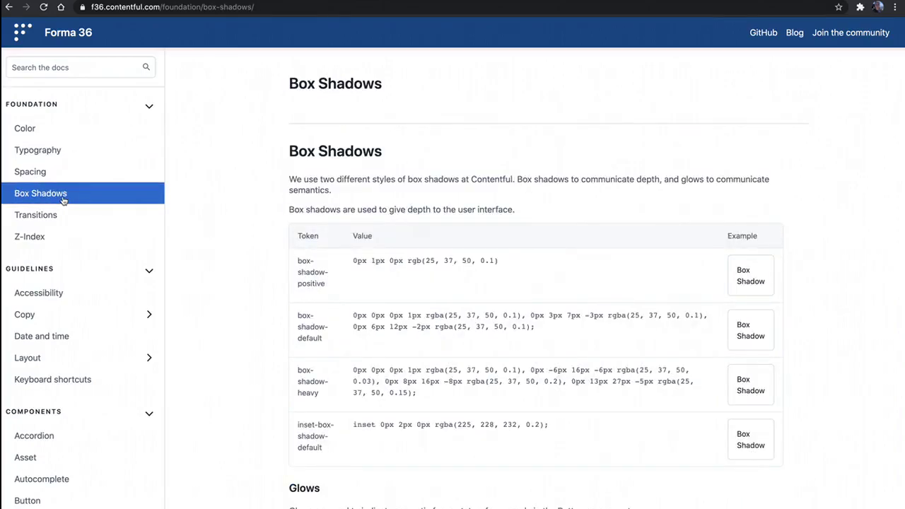
scroll(70, 270, "down", 2)
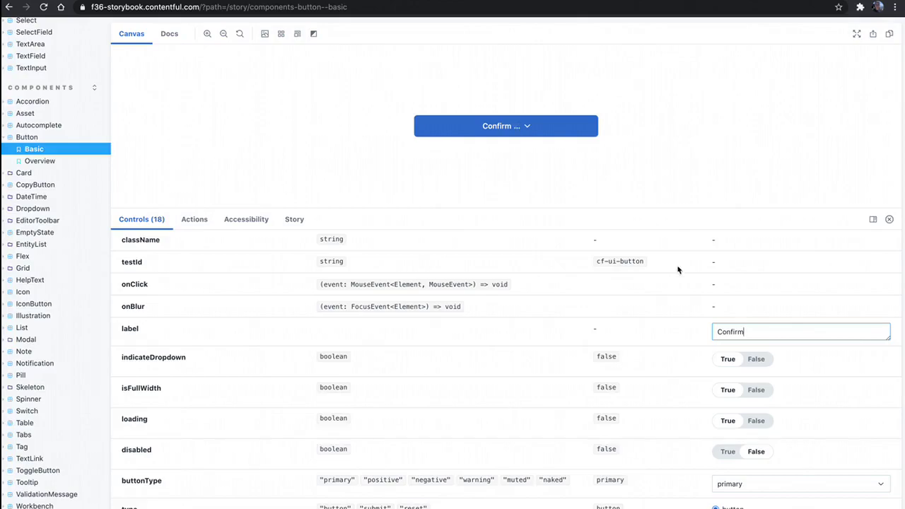
Step: Set the Basic button story's indicateDropdown and loading to False, isFullWidth to True, and its label to Affirm
left_click(753, 360)
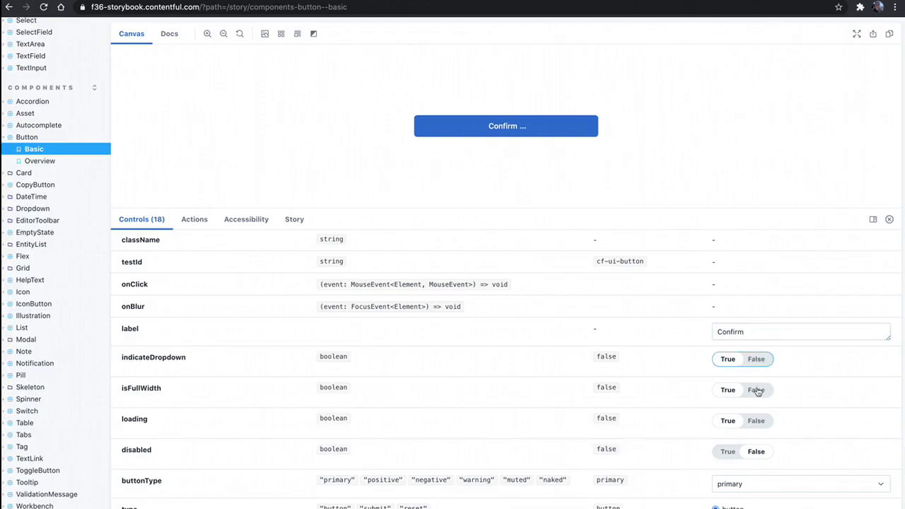
left_click(756, 391)
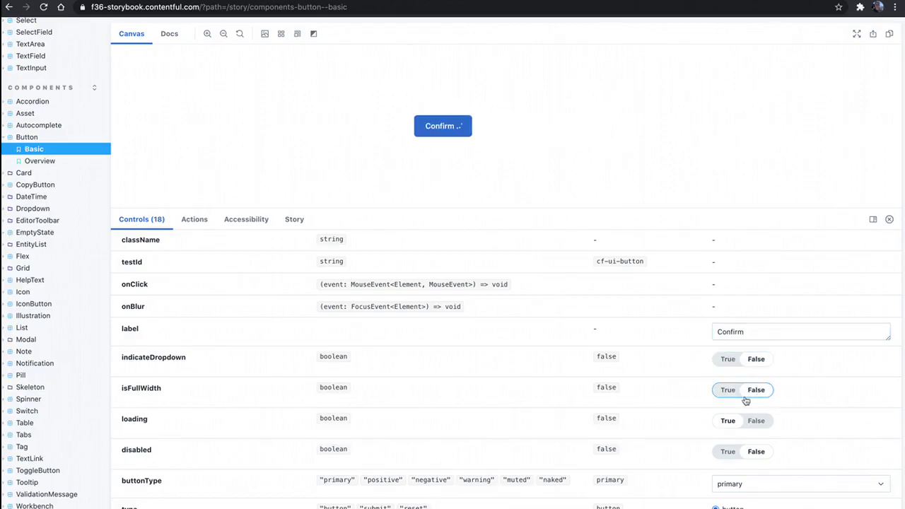
left_click(755, 422)
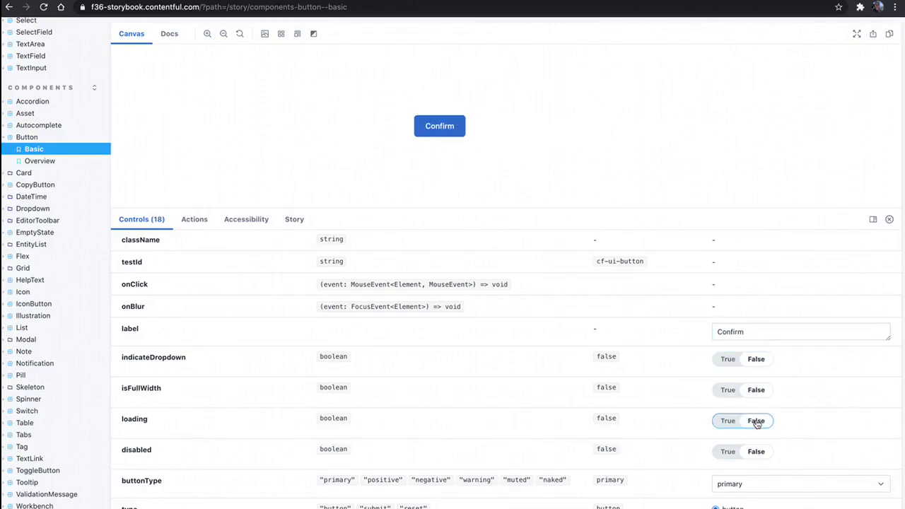
left_click(728, 390)
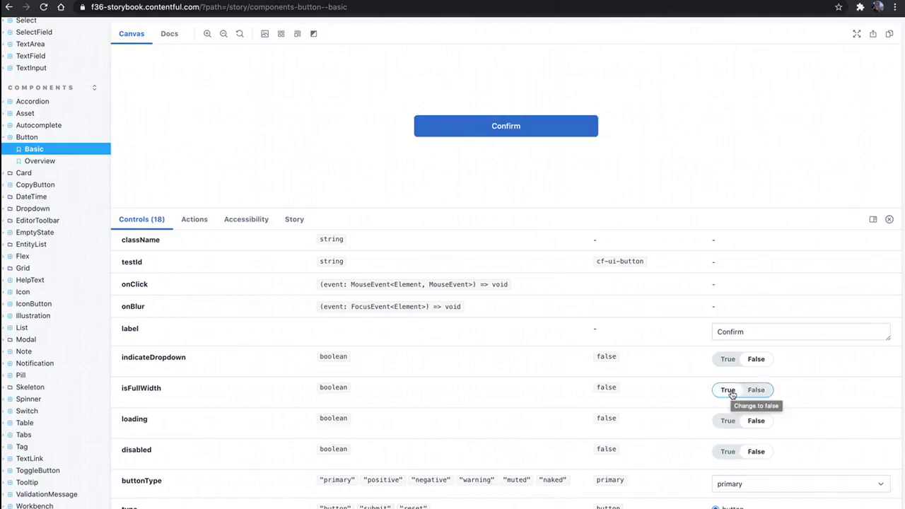
double_click(737, 330)
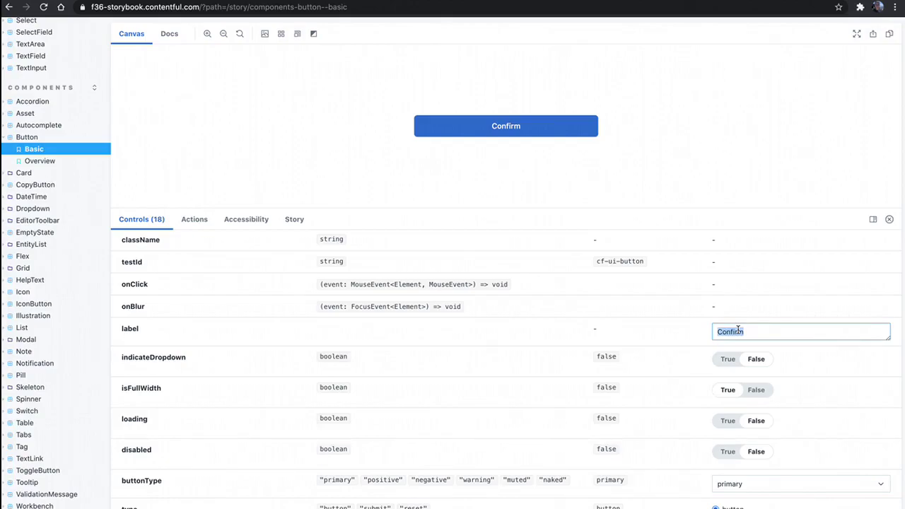
type("Affirm")
Step: View the Card component's With On Click and Default stories and look into the DateTime component group
left_click(61, 174)
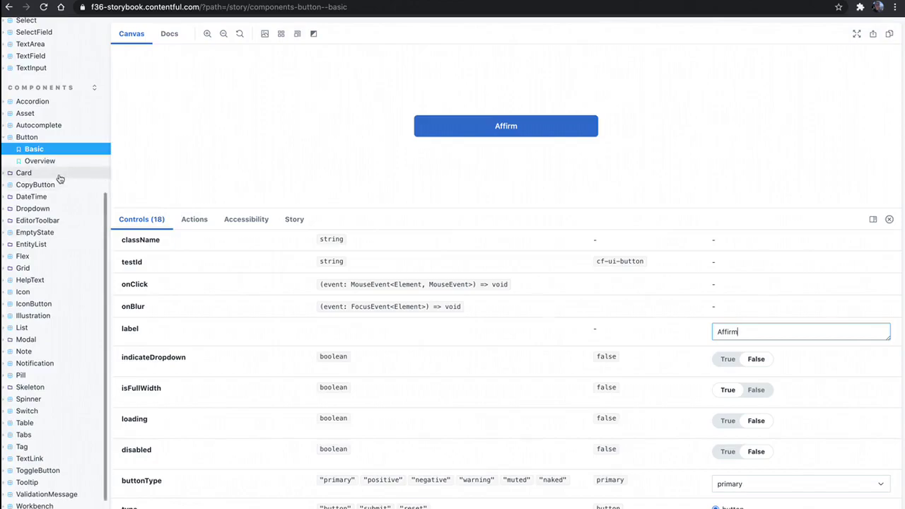
left_click(61, 195)
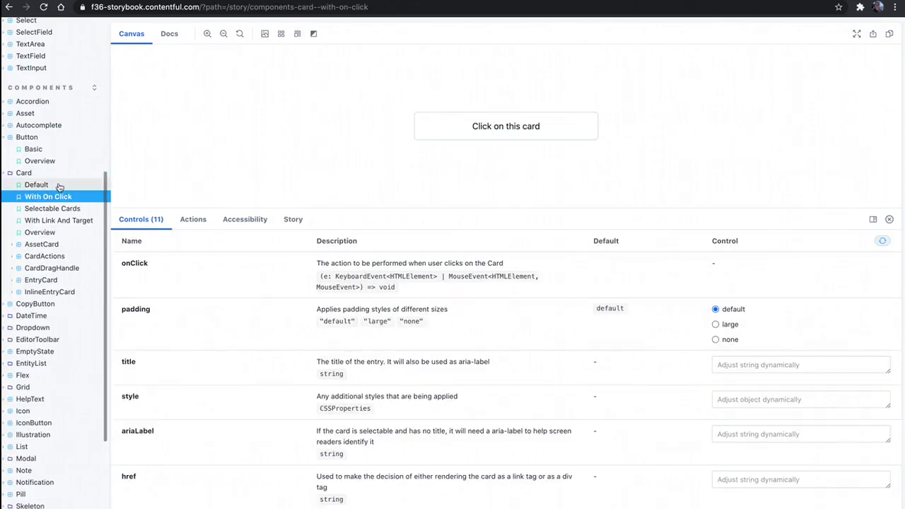
left_click(60, 186)
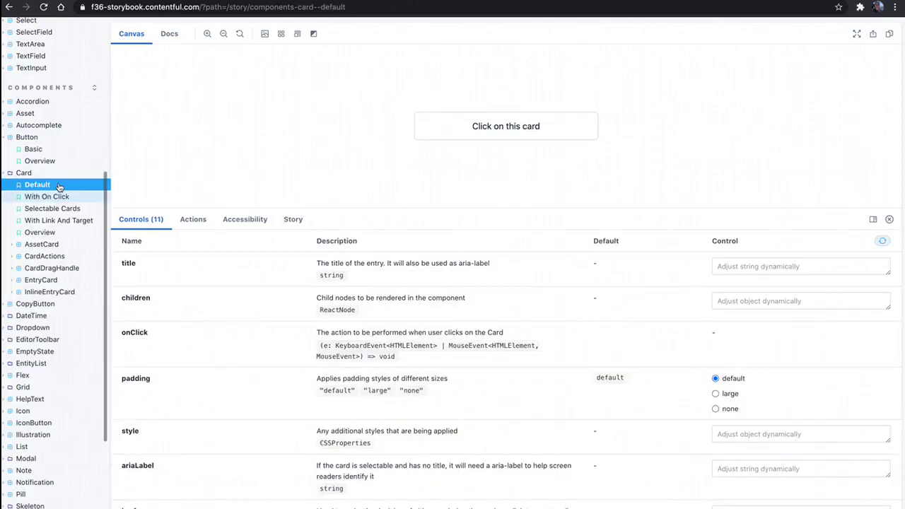
left_click(57, 316)
left_click(41, 327)
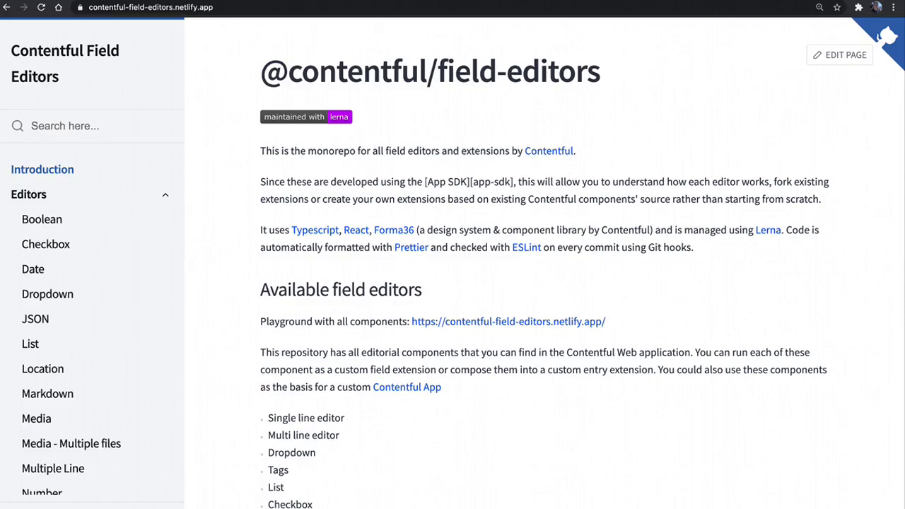
Step: Switch to the My First Post entry in the Contentful web app and examine its Title and body fields
left_click(189, 1)
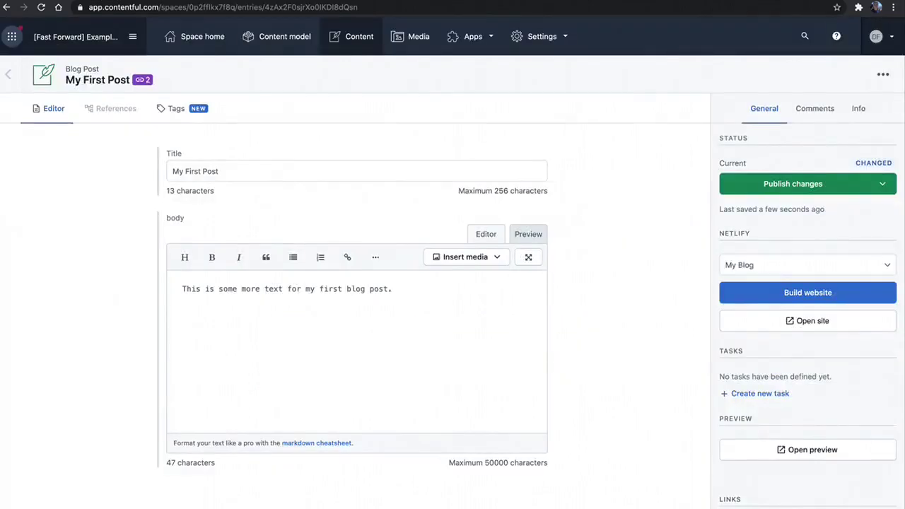
left_click(227, 173)
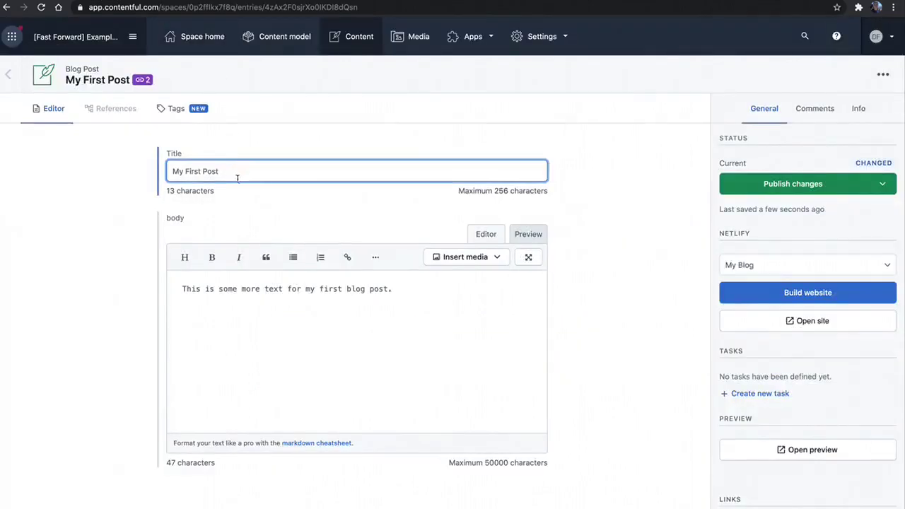
left_click_drag(230, 169, 174, 169)
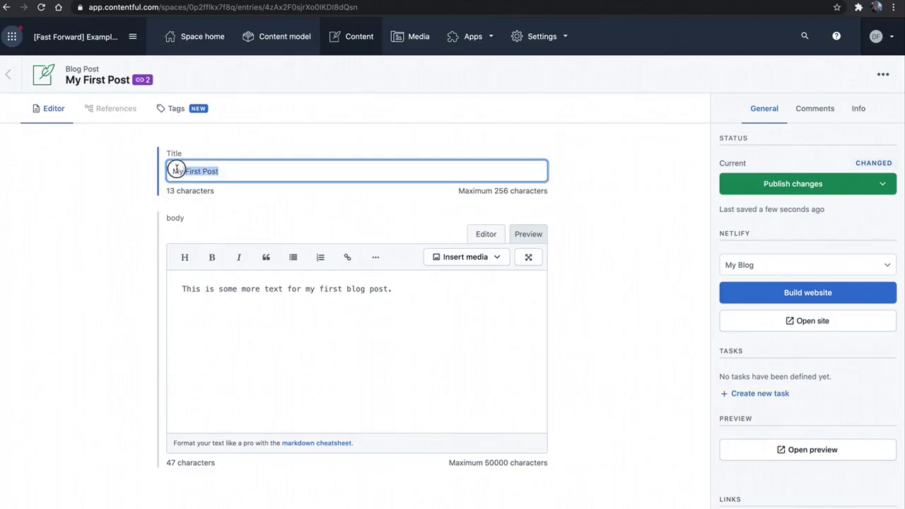
left_click(170, 168)
left_click_drag(408, 305, 158, 281)
left_click(245, 311)
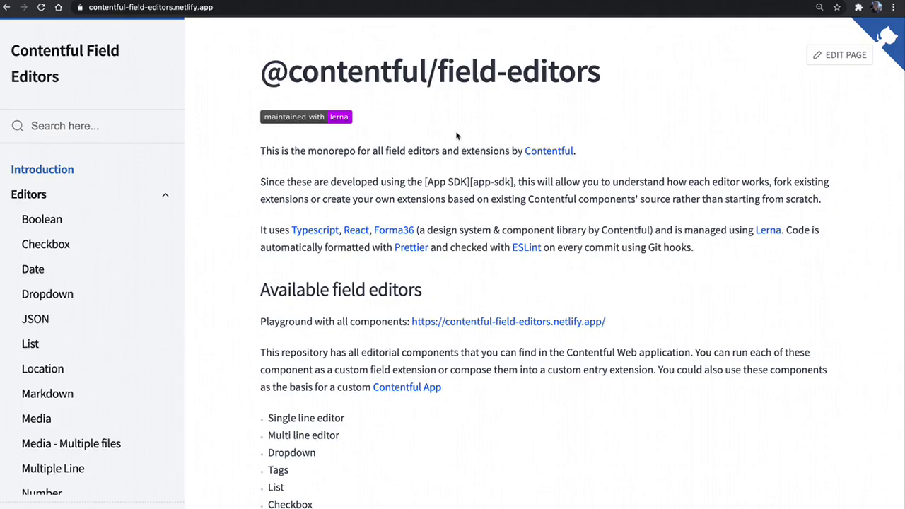
Step: Look through the available editors on the Contentful Field Editors site and open the Rich Text editor page
left_click(91, 268)
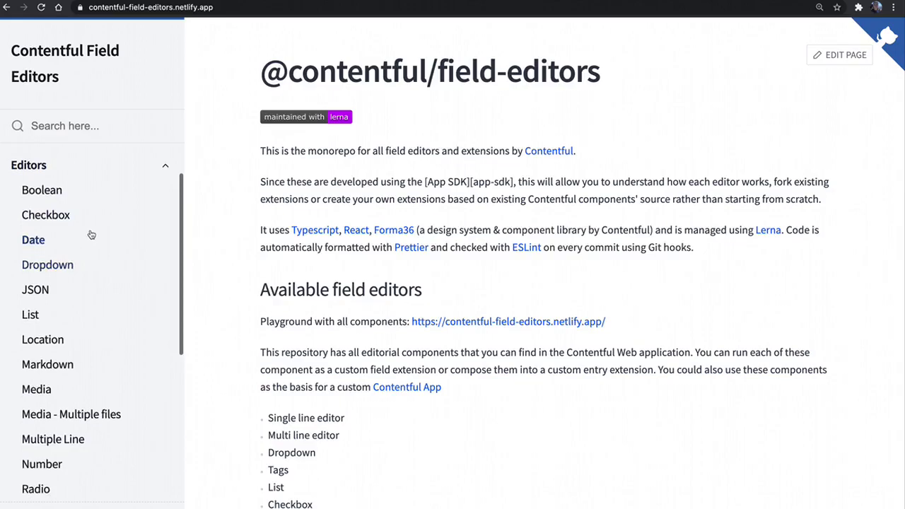
scroll(91, 234, "down", 3)
scroll(90, 234, "down", 5)
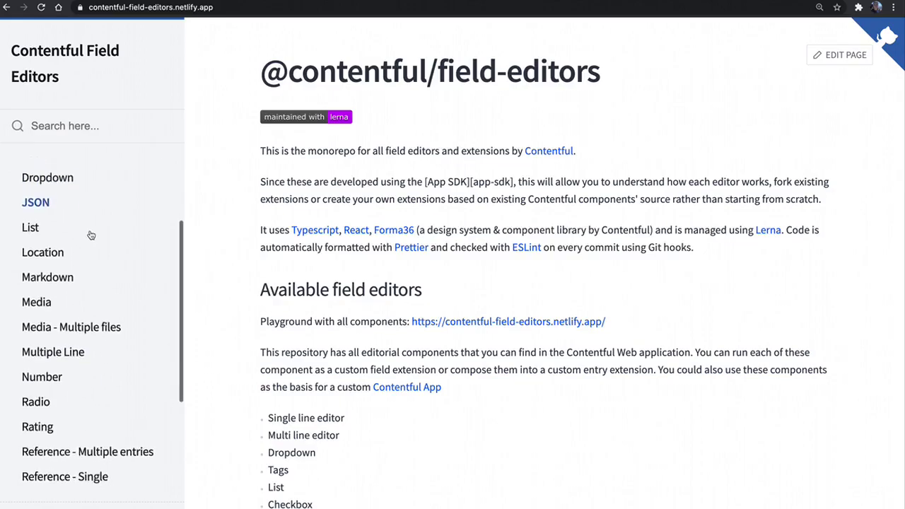
scroll(91, 235, "down", 3)
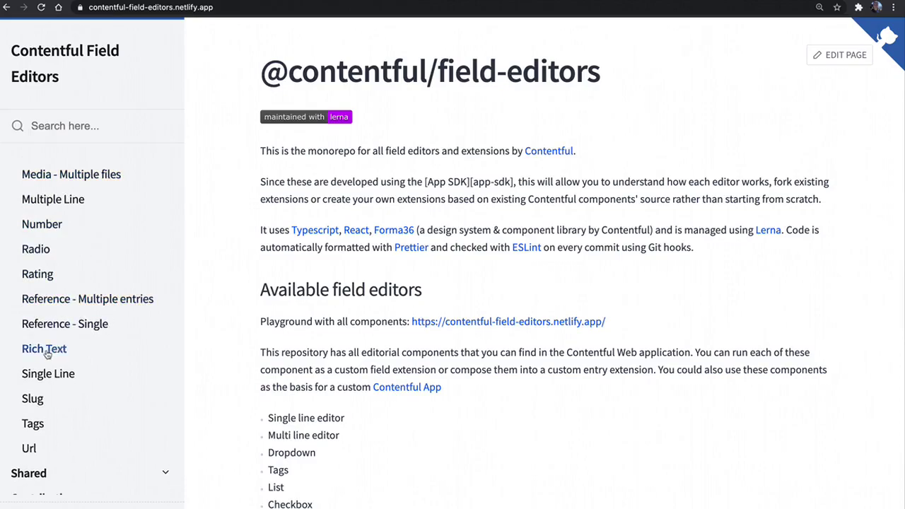
left_click(48, 350)
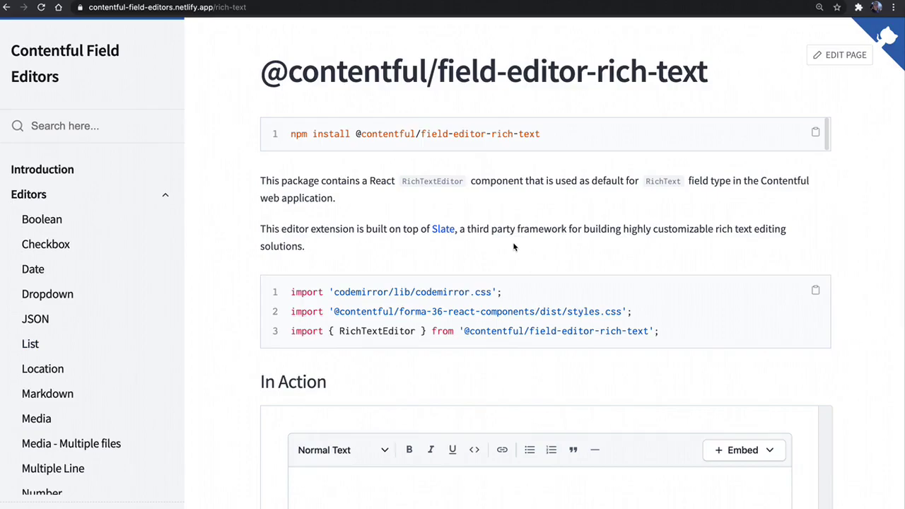
Step: Examine the Rich Text editor's live demo, its field extension code example and the list of other editors
scroll(506, 255, "down", 2)
scroll(493, 262, "down", 3)
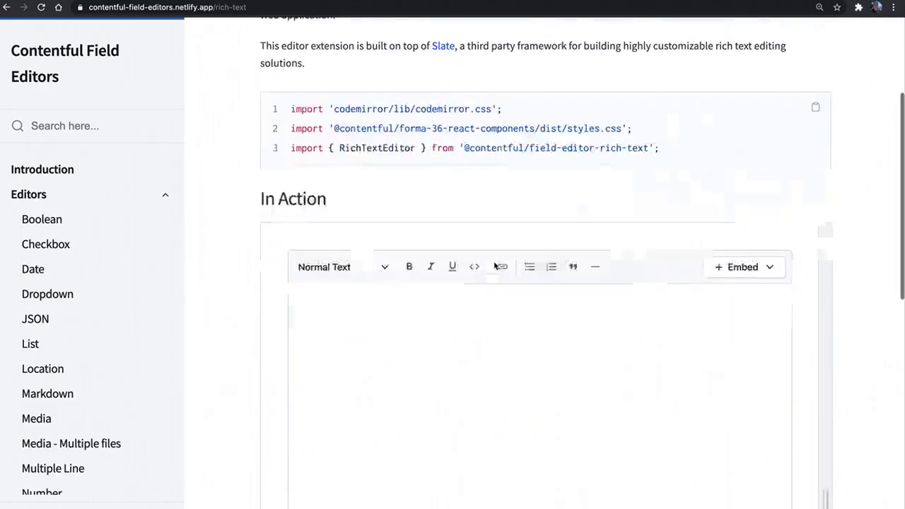
scroll(494, 266, "down", 5)
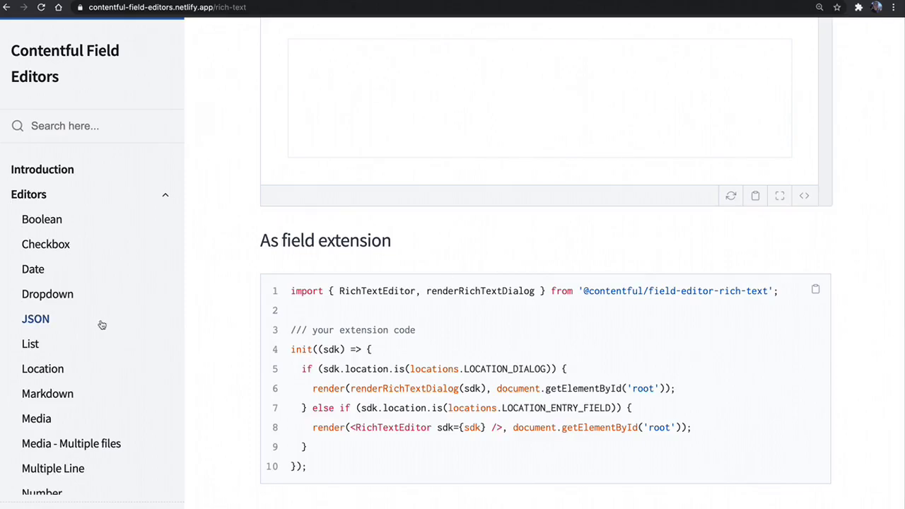
scroll(102, 325, "down", 3)
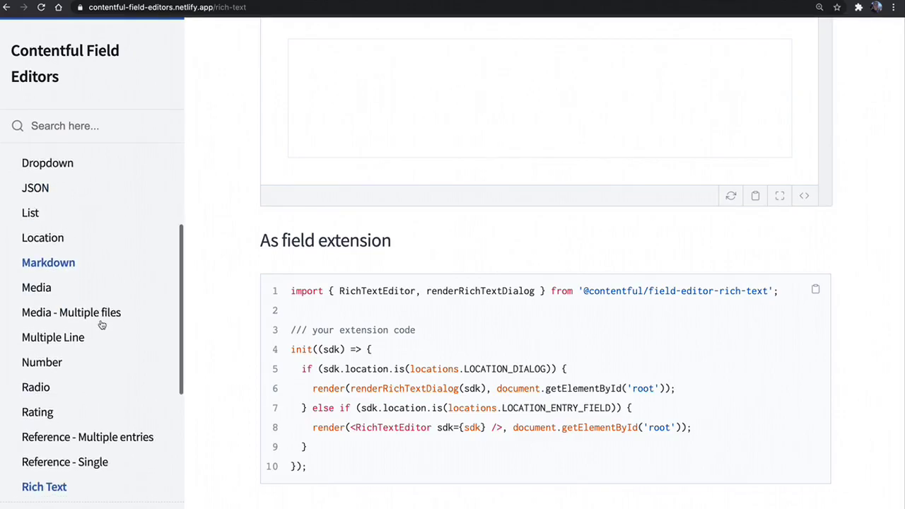
scroll(102, 324, "down", 4)
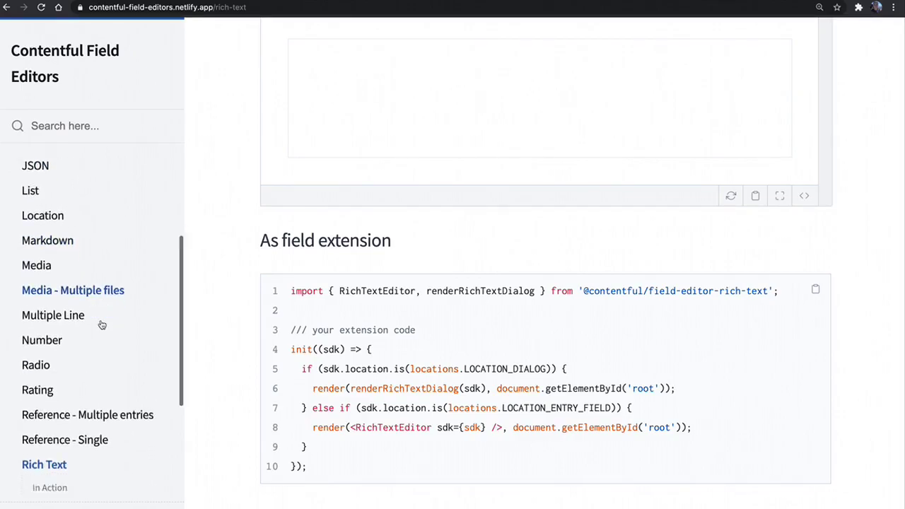
scroll(102, 324, "down", 1)
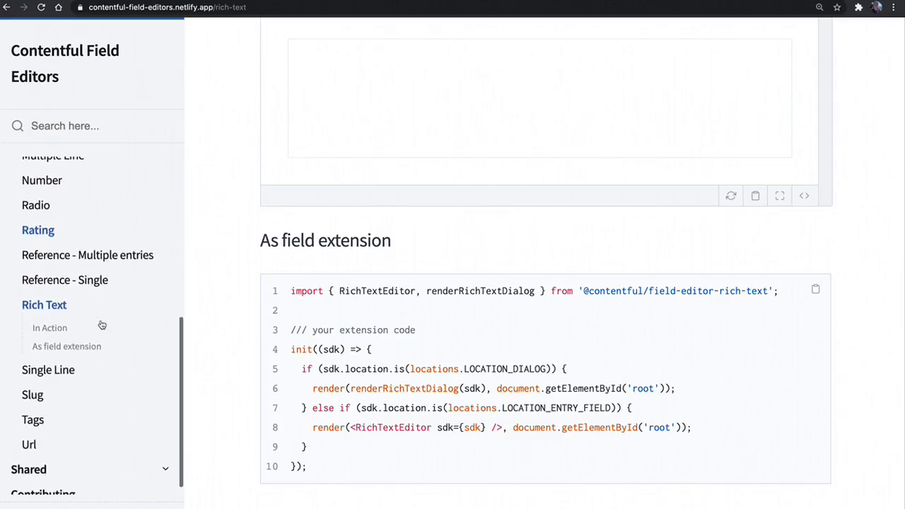
scroll(101, 324, "up", 5)
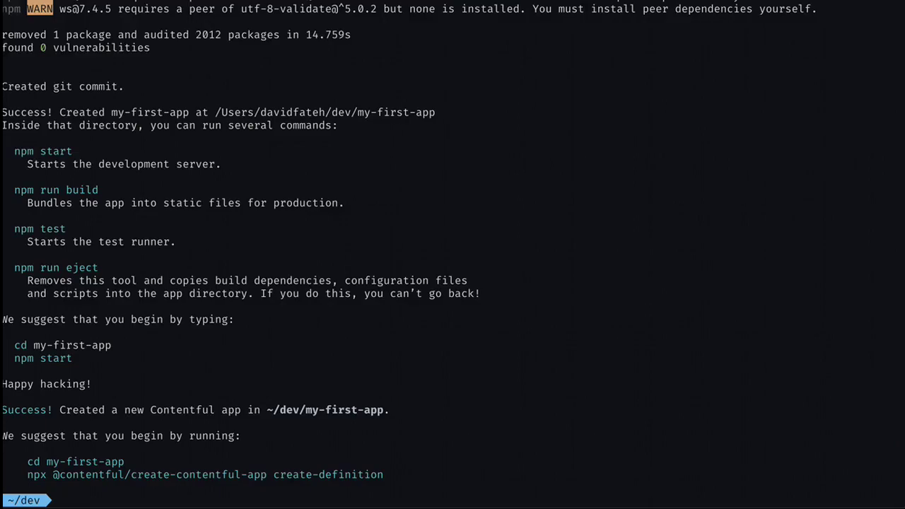
Step: In the terminal, change to the my-first-app directory and list its contents with l
type("cd my-first-app")
key("Return")
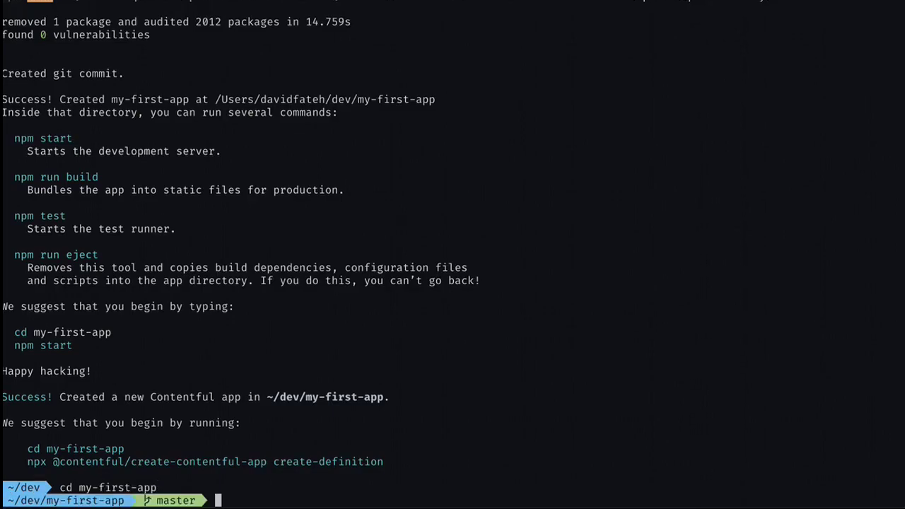
type("l")
key("Return")
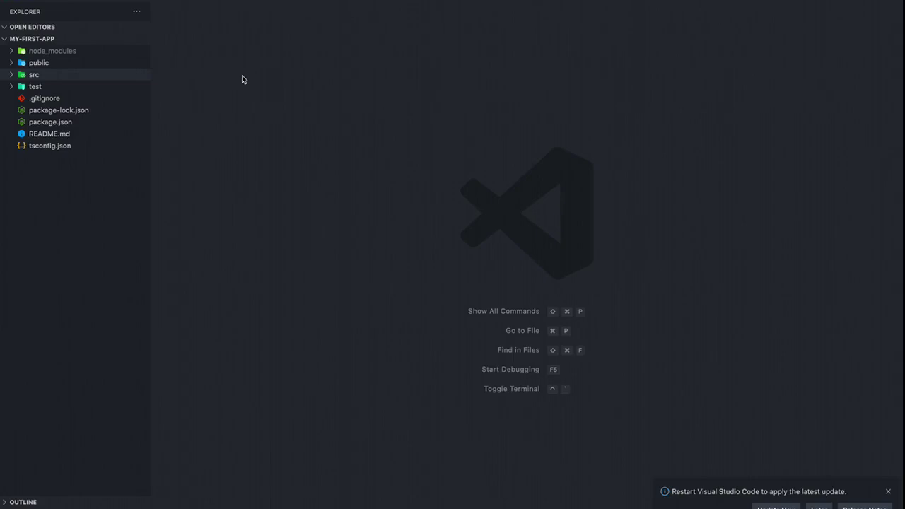
Step: Open package.json of my-first-app in Visual Studio Code and review its dependencies
left_click(93, 122)
scroll(530, 97, "up", 1)
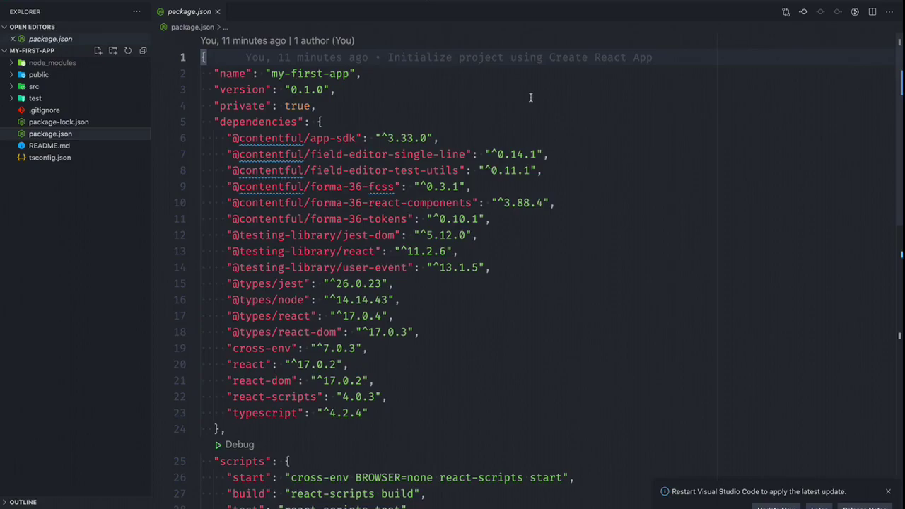
Step: Open index.tsx in the src folder and examine its imports and the ComponentLocationSettings array
left_click(69, 89)
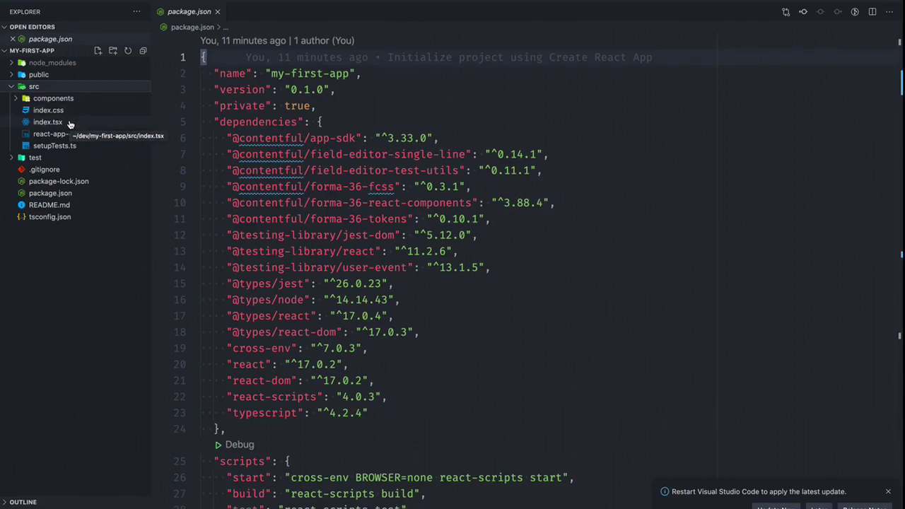
left_click(49, 122)
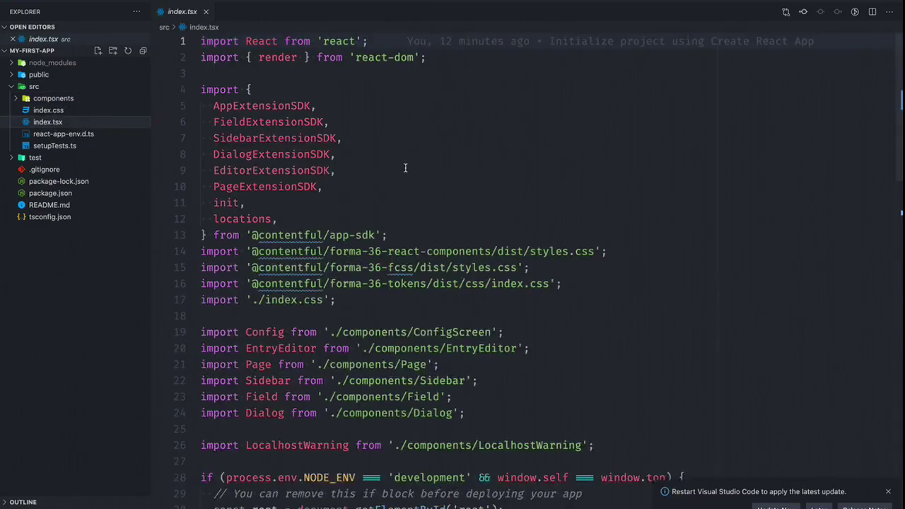
scroll(405, 168, "down", 5)
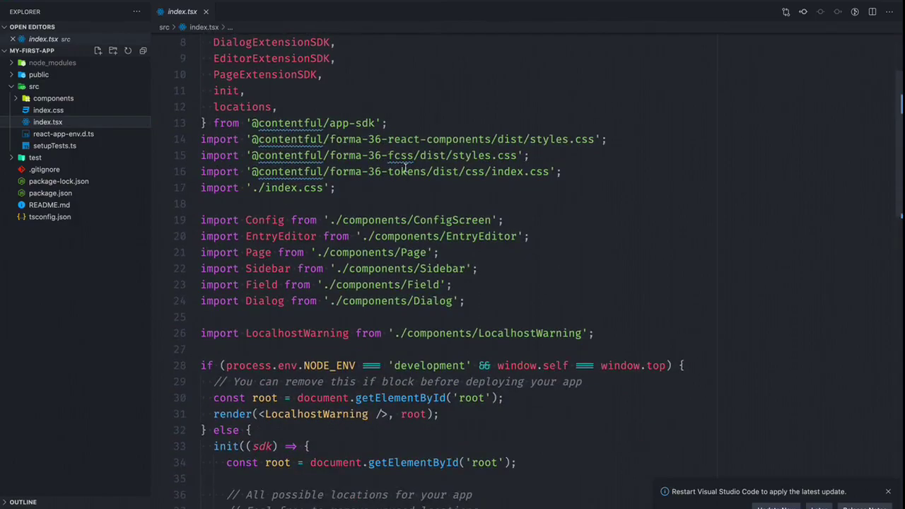
scroll(405, 167, "down", 3)
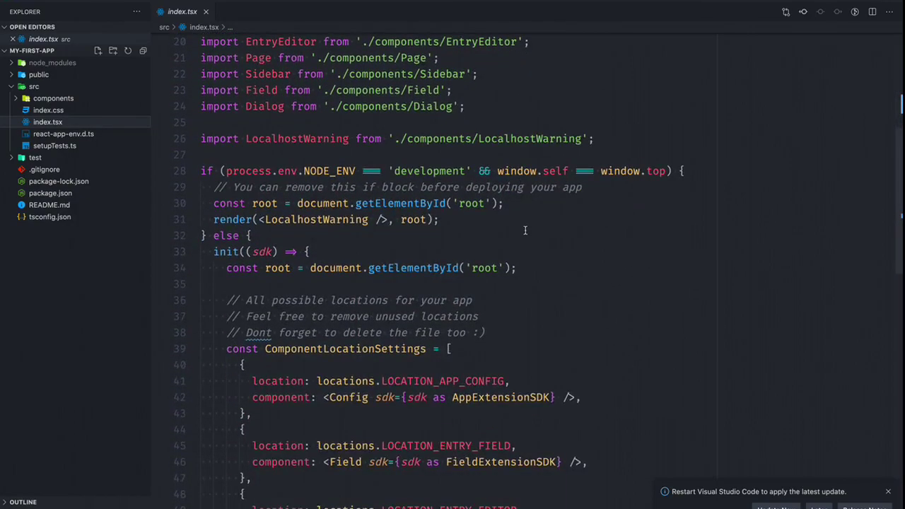
scroll(525, 230, "down", 2)
scroll(525, 230, "down", 2)
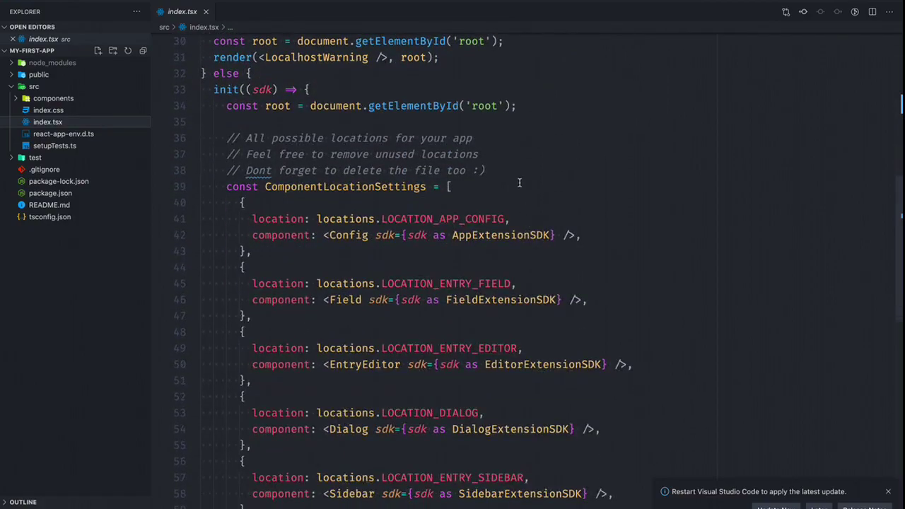
scroll(518, 183, "down", 2)
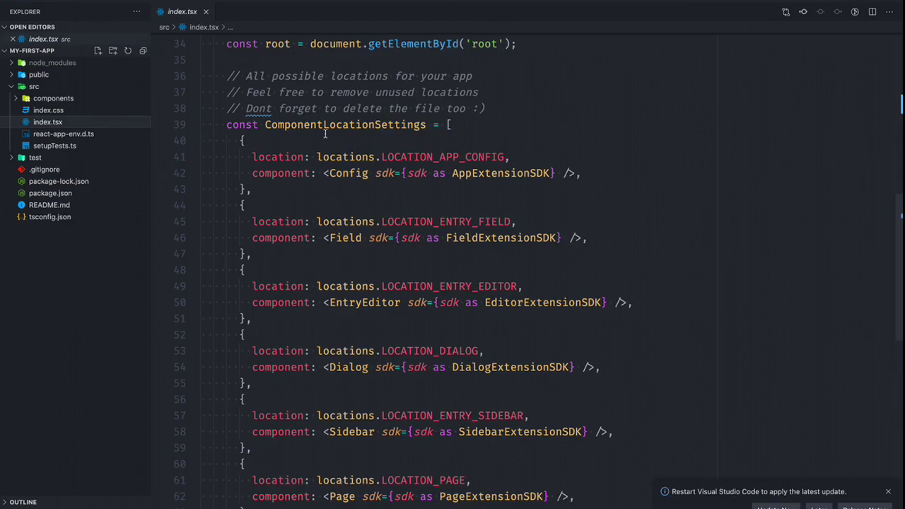
Step: Open Field.tsx from the components folder and inspect the type information of the Field component's props parameter
left_click(71, 99)
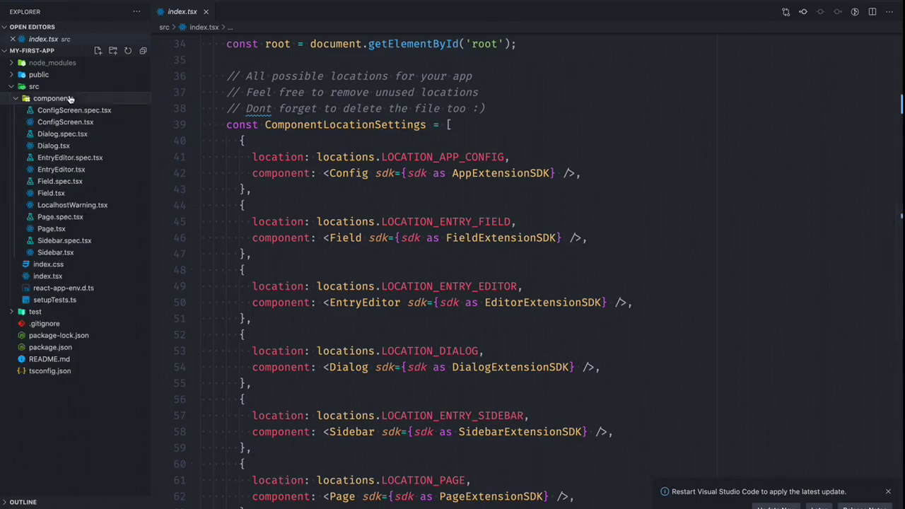
left_click(92, 193)
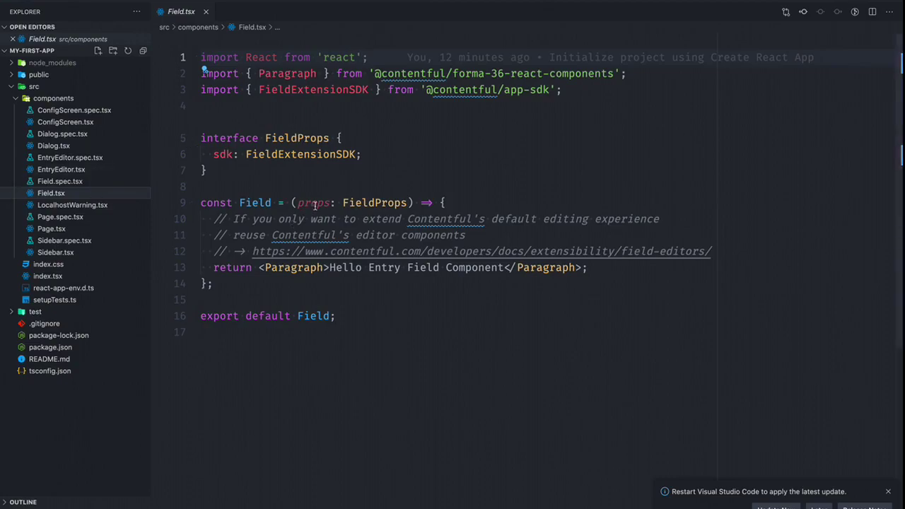
mouse_move(314, 202)
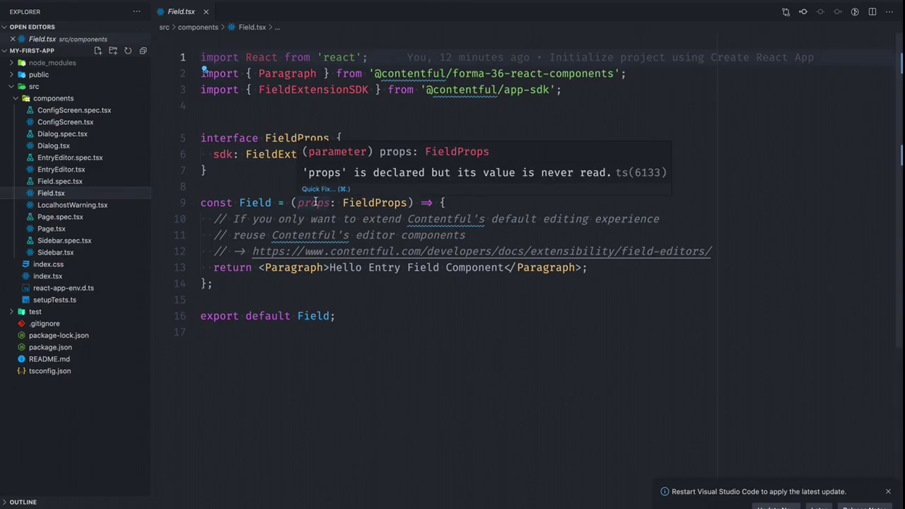
Step: Add a line starting with props.sdk. below the field-editors link comment in the Field component to list the SDK's available members
left_click(728, 250)
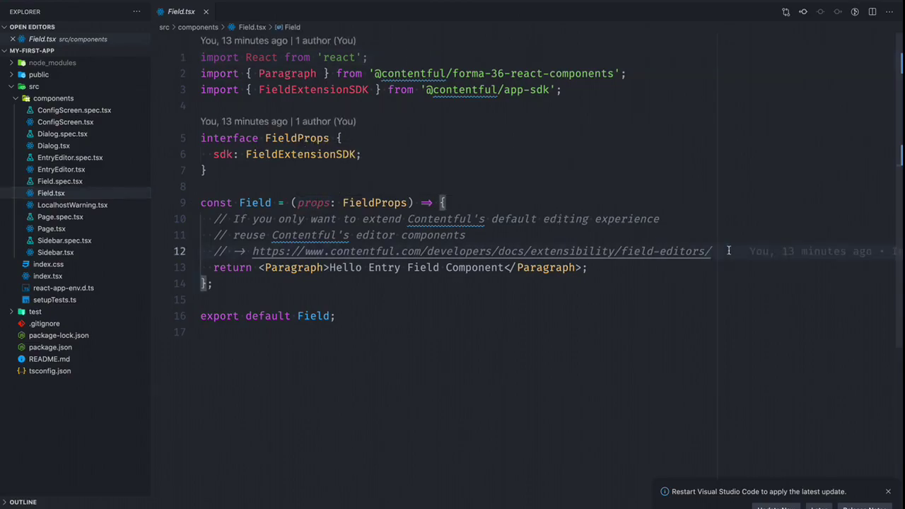
key("Return")
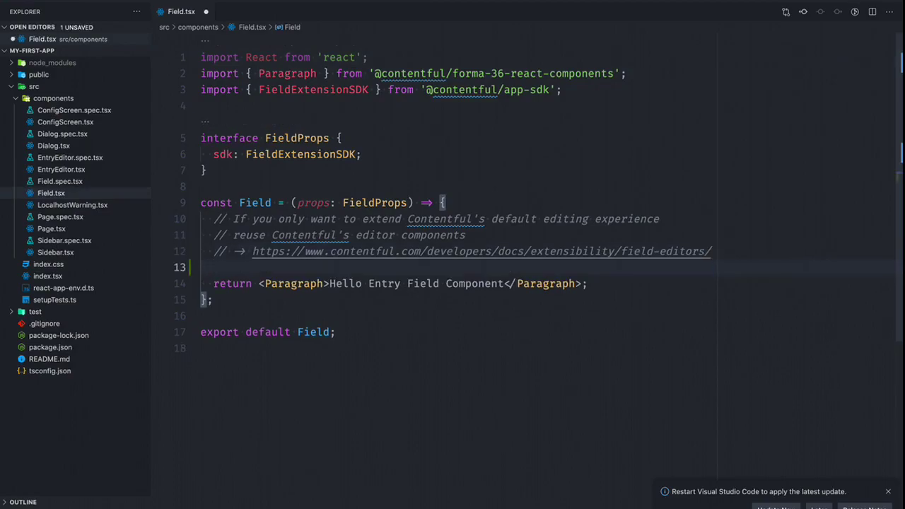
type("props.")
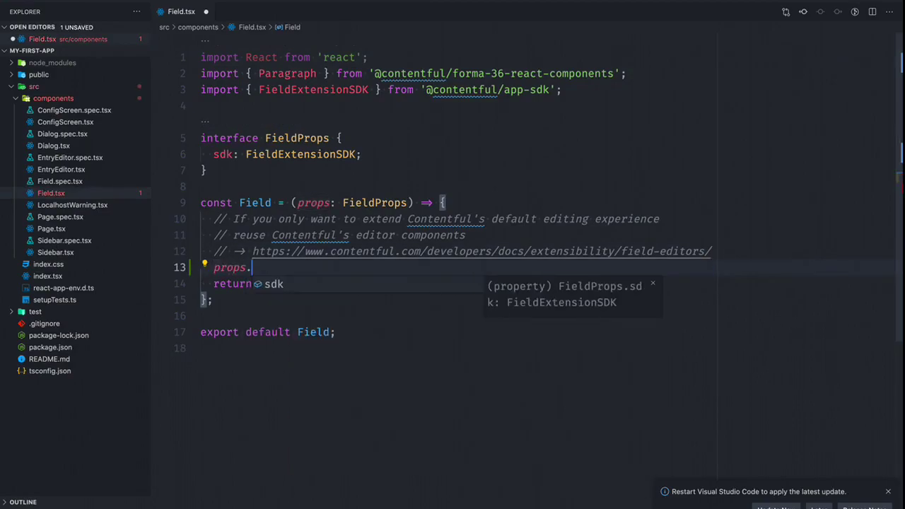
type("sdk.")
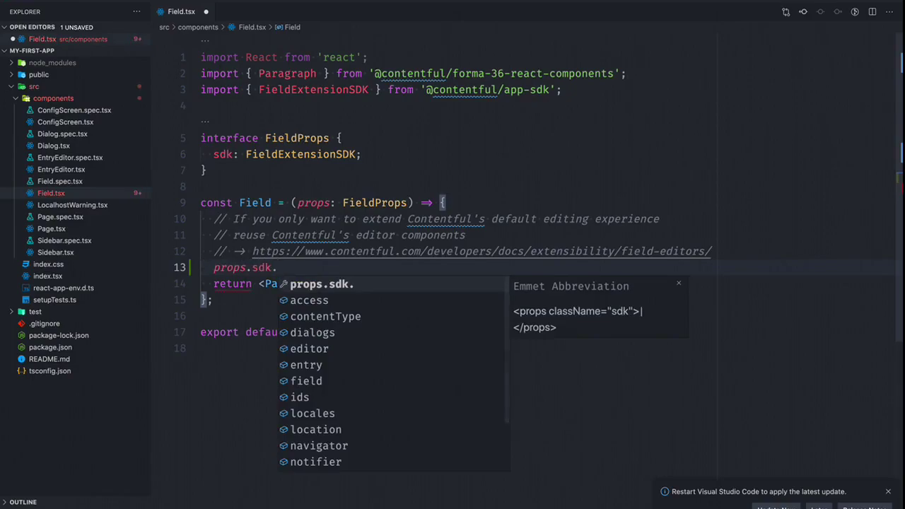